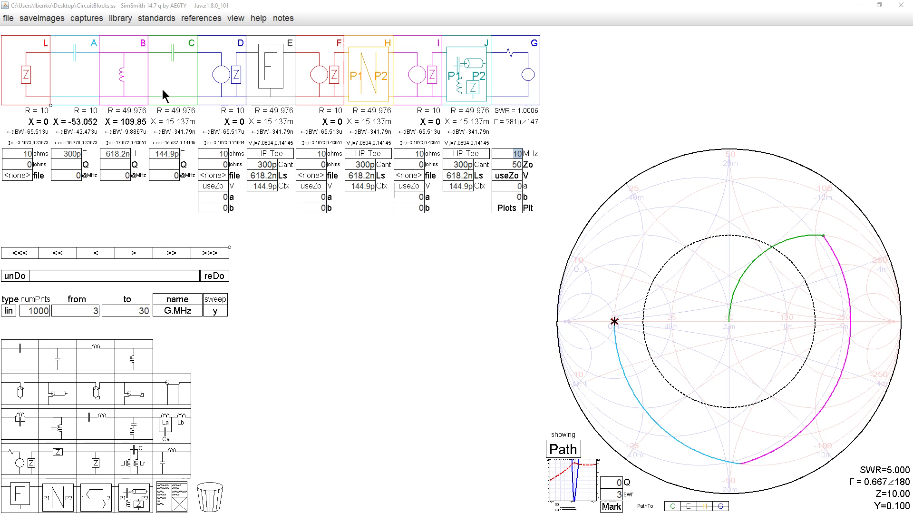
Review block E's HP Tee formula in the F Block editor, then close it.
mouse_move(99, 137)
mouse_move(131, 114)
click(269, 152)
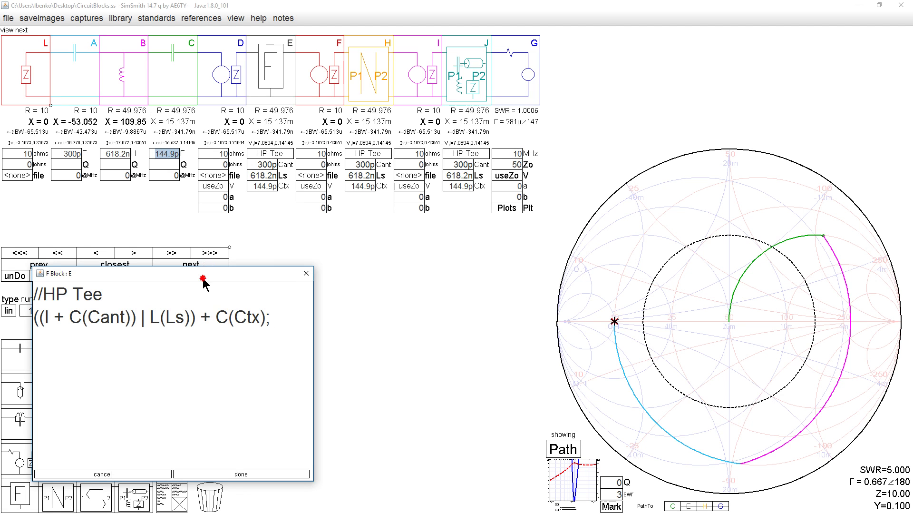
drag(204, 276, 247, 276)
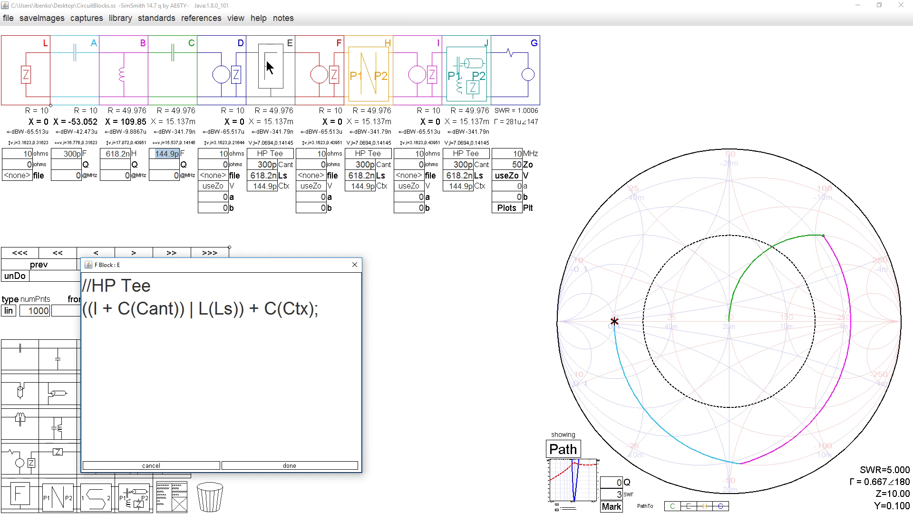
click(693, 506)
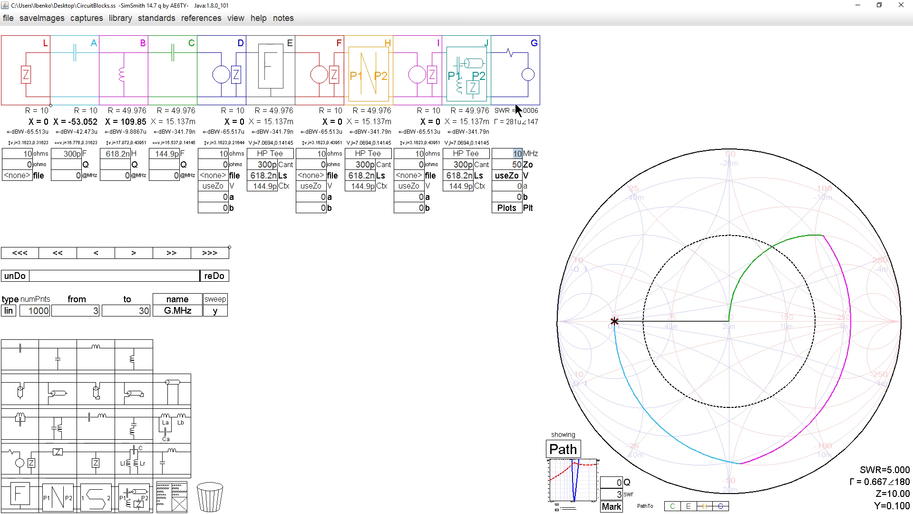
Reopen block E's formula editor showing ((l + C(Cant)) | L(Ls)) + C(Ctx) and move it down-left.
click(266, 153)
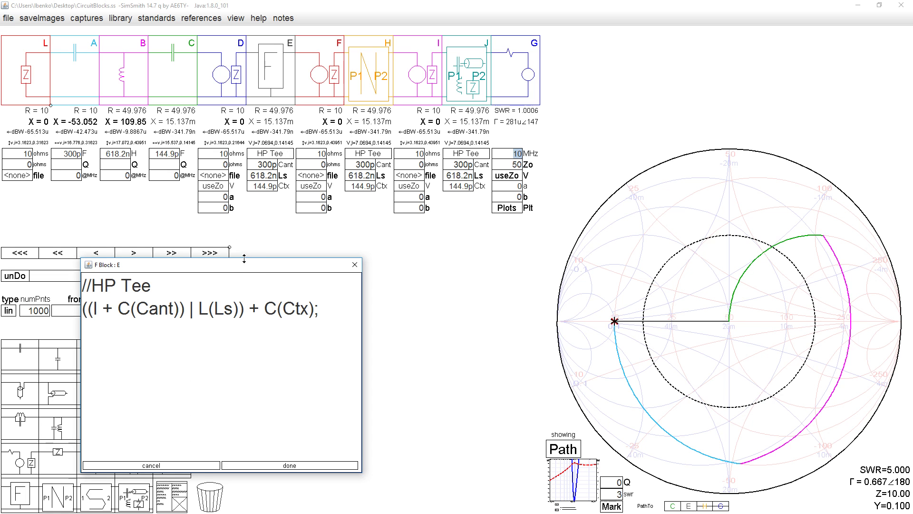
drag(242, 270, 177, 299)
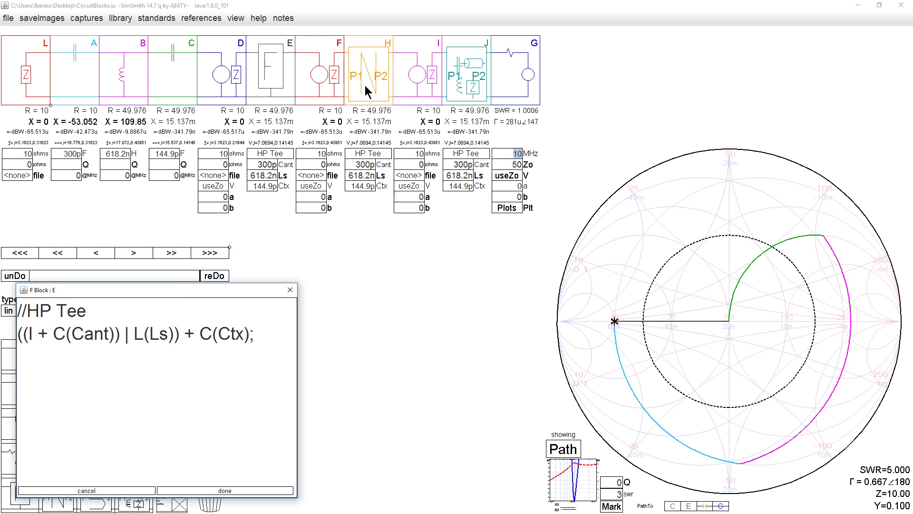
Compare block H's HP Tee netlist (C1, L1, C2) beside block E's formula editor.
click(364, 158)
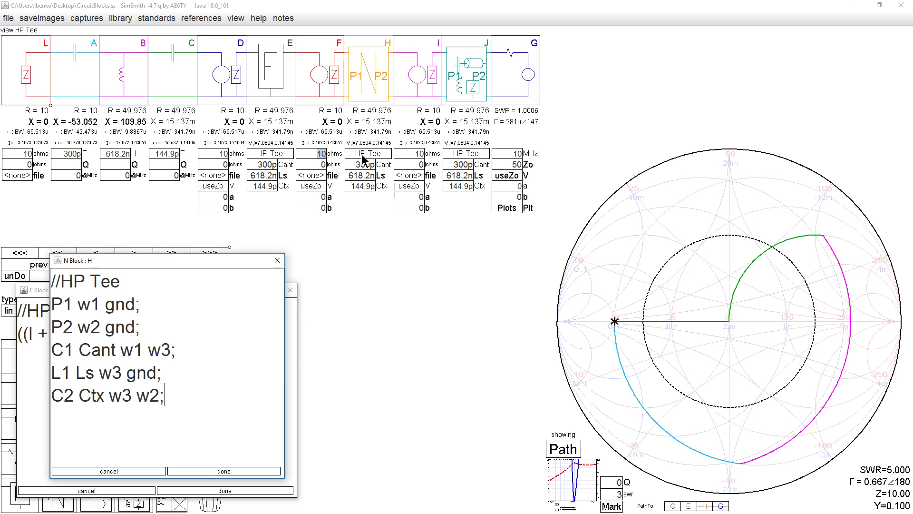
drag(171, 265, 408, 284)
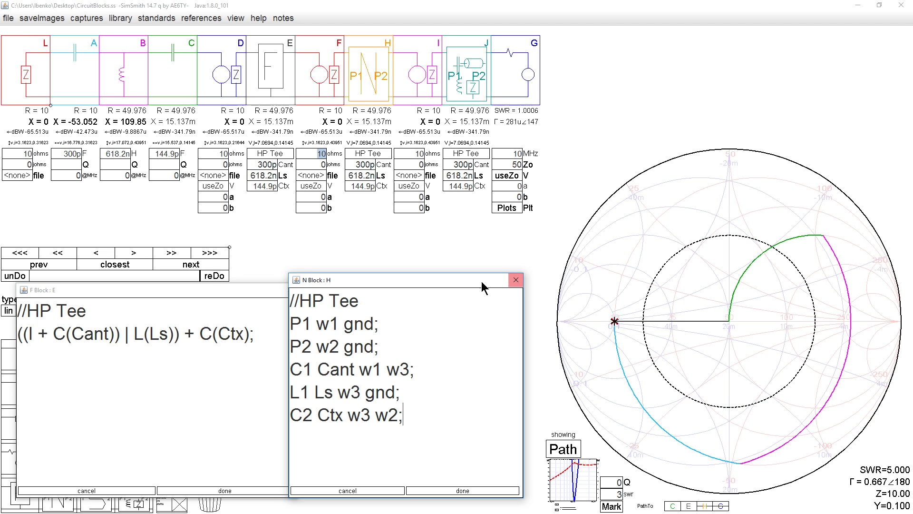
drag(478, 281, 346, 268)
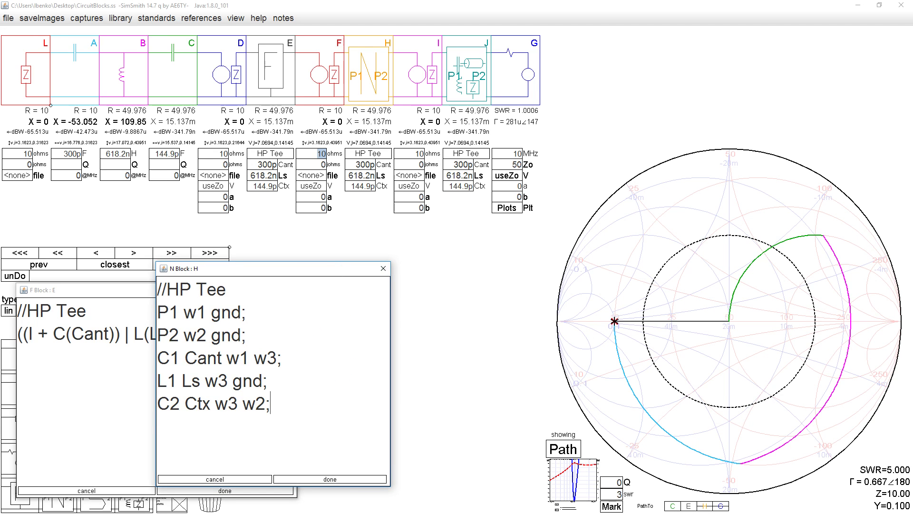
Switch the chart path from block E to block H and reopen the E and H editors.
click(689, 506)
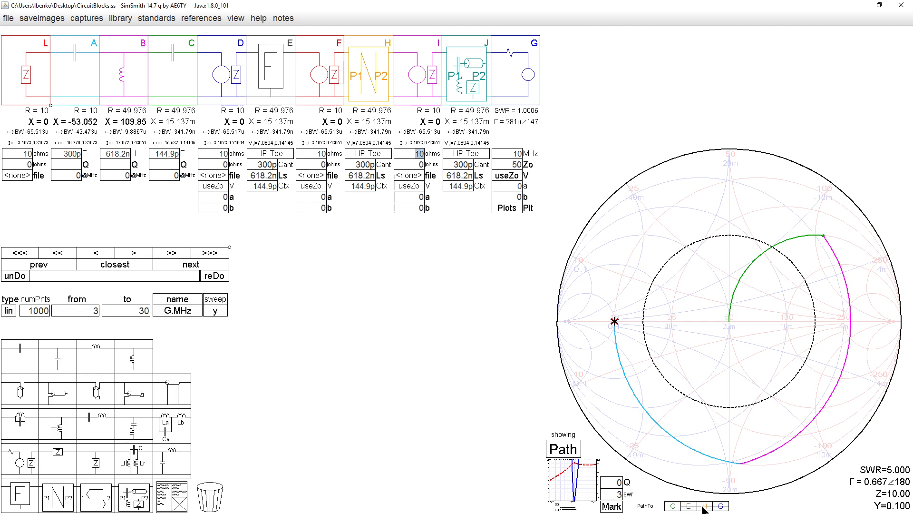
click(705, 506)
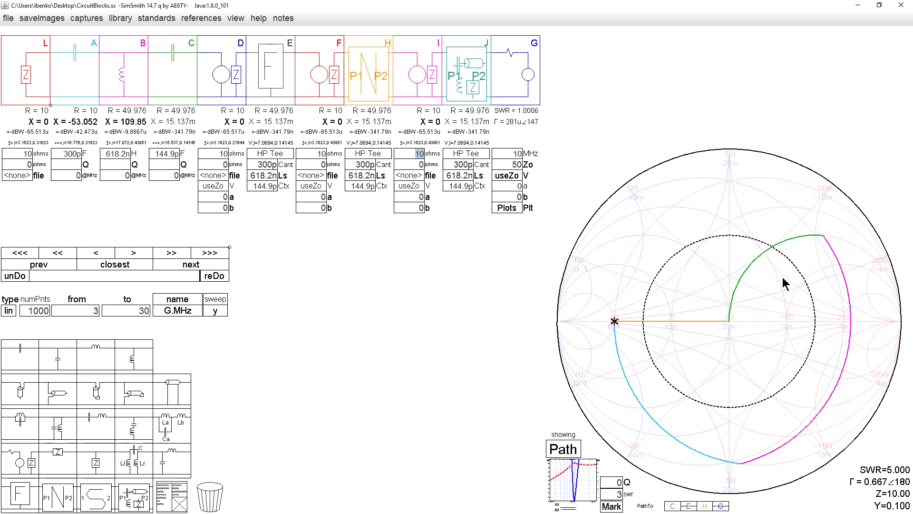
click(366, 153)
Close block E's formula editor and open block J's HP Tee schematic beside H's netlist.
click(117, 291)
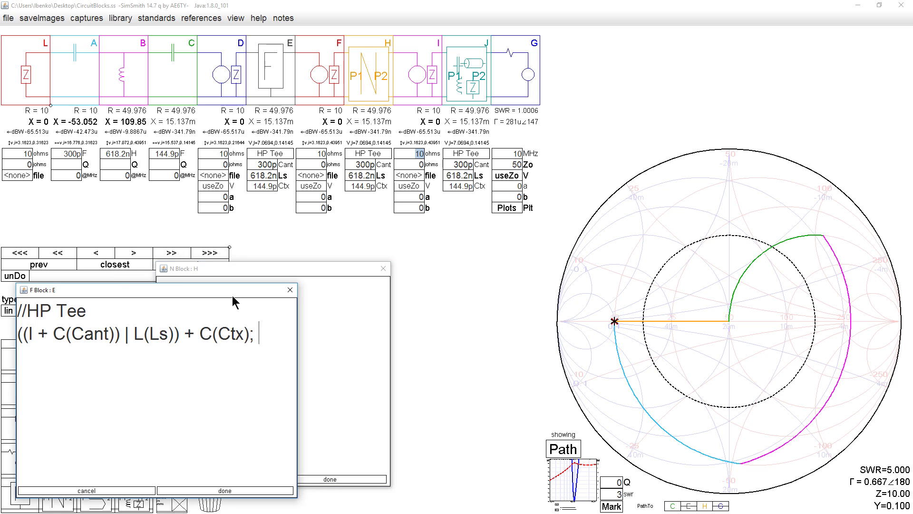
click(290, 290)
drag(286, 278, 156, 289)
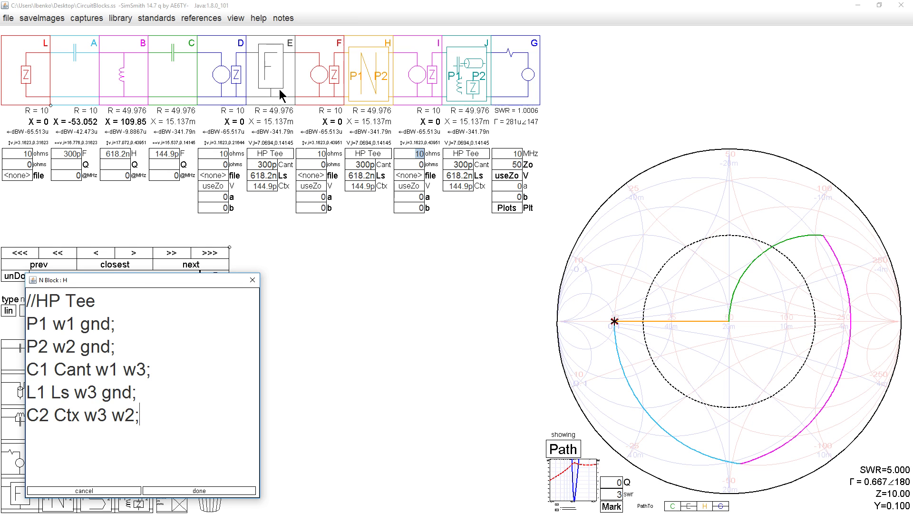
key(ctrl+y)
click(465, 153)
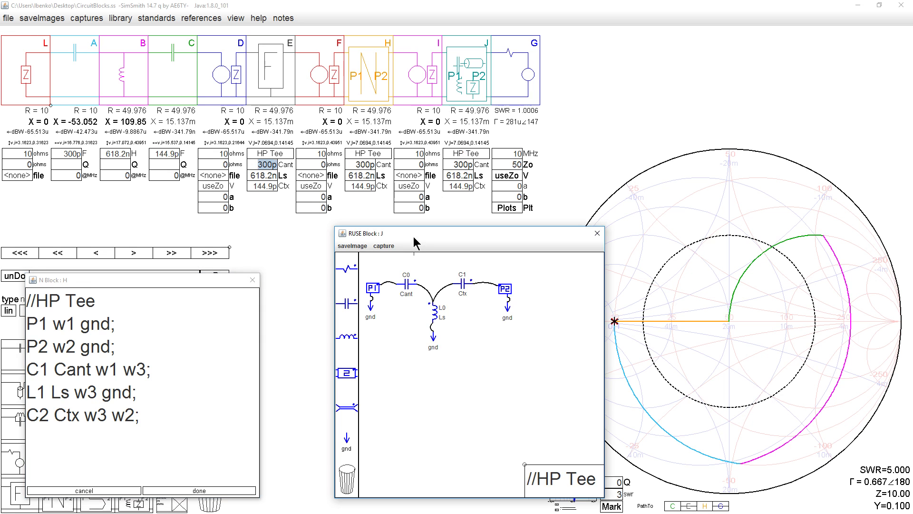
Reposition capacitors C1 and C0 in block J's schematic, reordering its parameters to Ls, Ctx, Cant.
drag(417, 241, 311, 247)
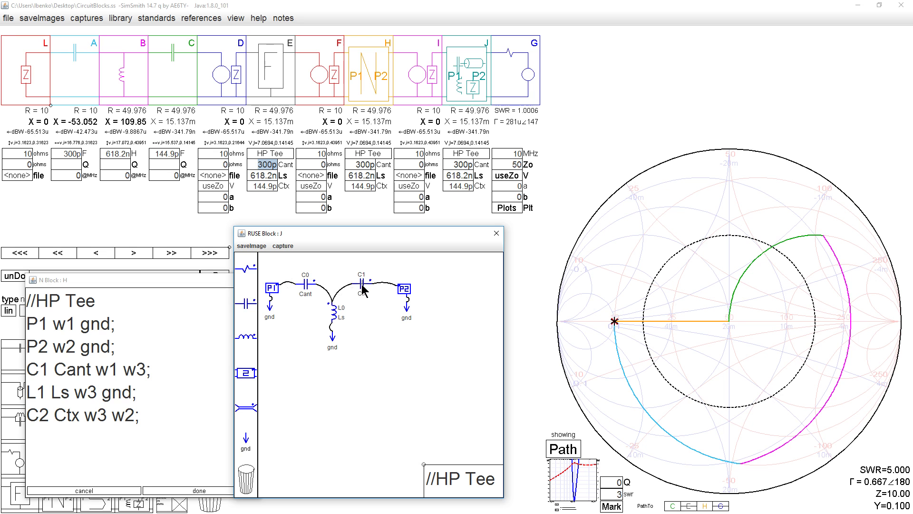
drag(364, 302, 367, 281)
mouse_move(308, 285)
mouse_down()
mouse_move(317, 288)
mouse_move(309, 284)
mouse_up()
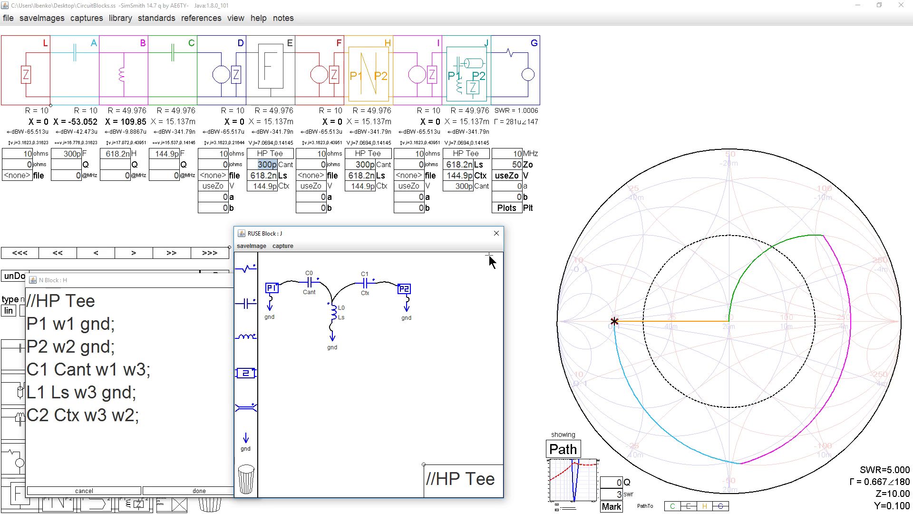
Bring the main circuit window forward and select block I's values and block G's 10 MHz frequency.
click(707, 508)
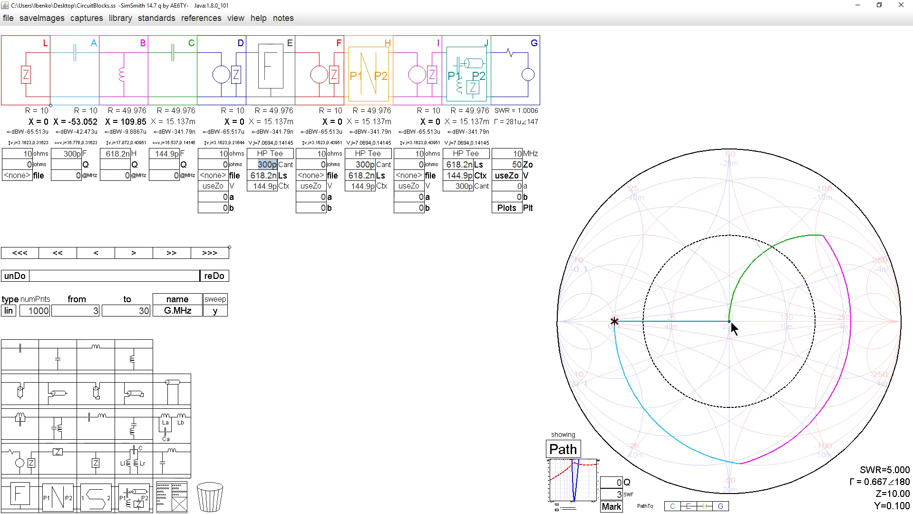
click(409, 66)
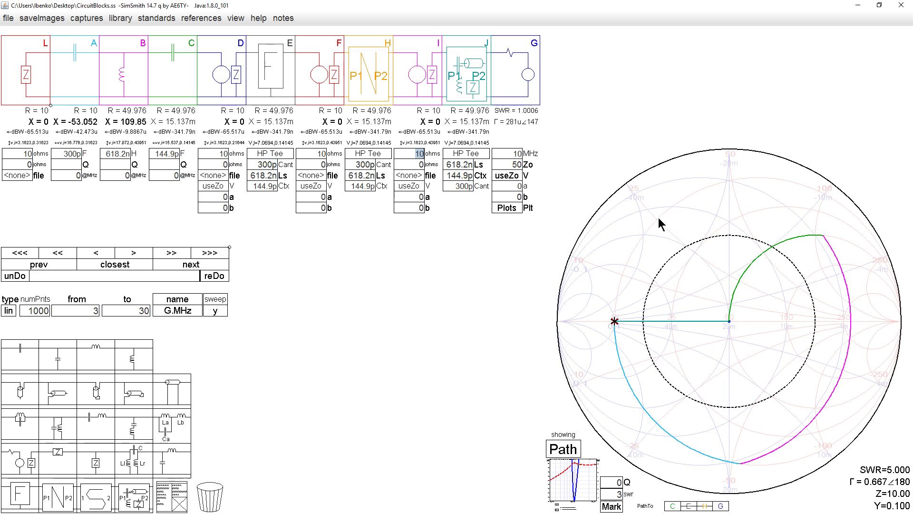
click(593, 50)
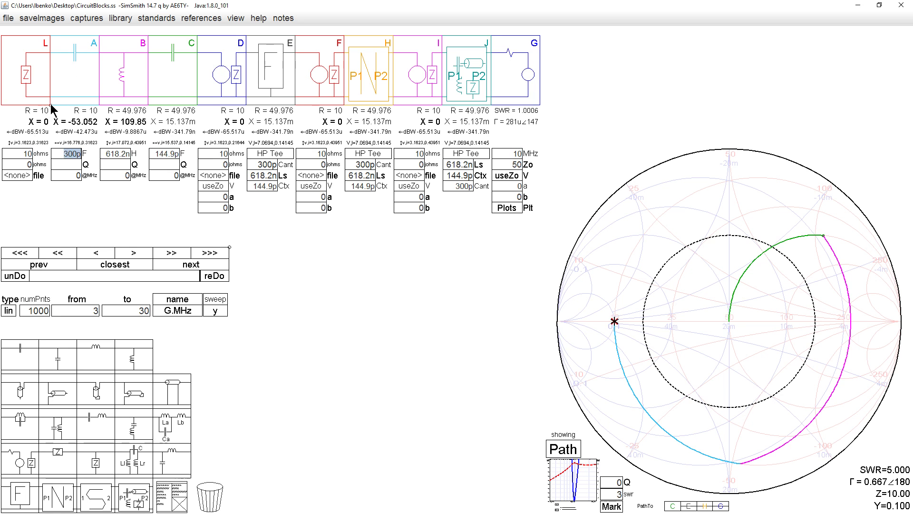
Resize the block strip against the Smith chart, shrinking and then widening it.
drag(50, 105, 34, 119)
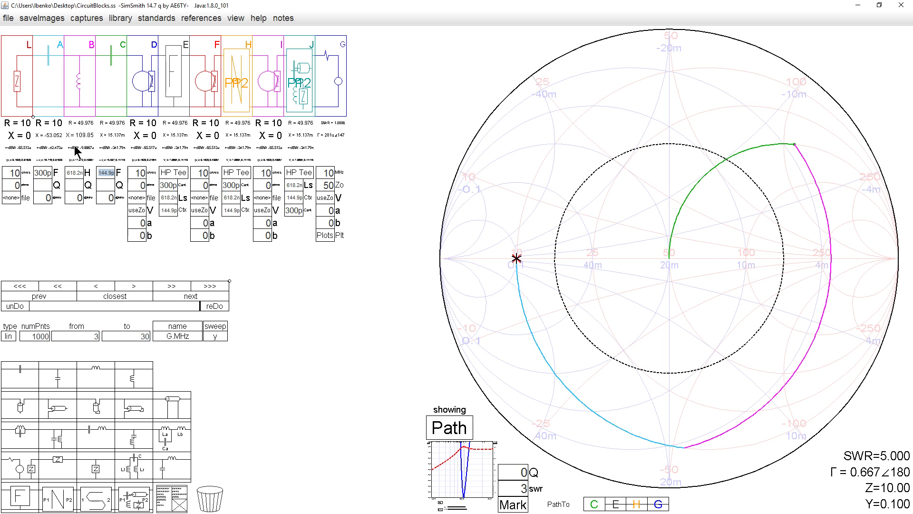
drag(33, 117, 53, 125)
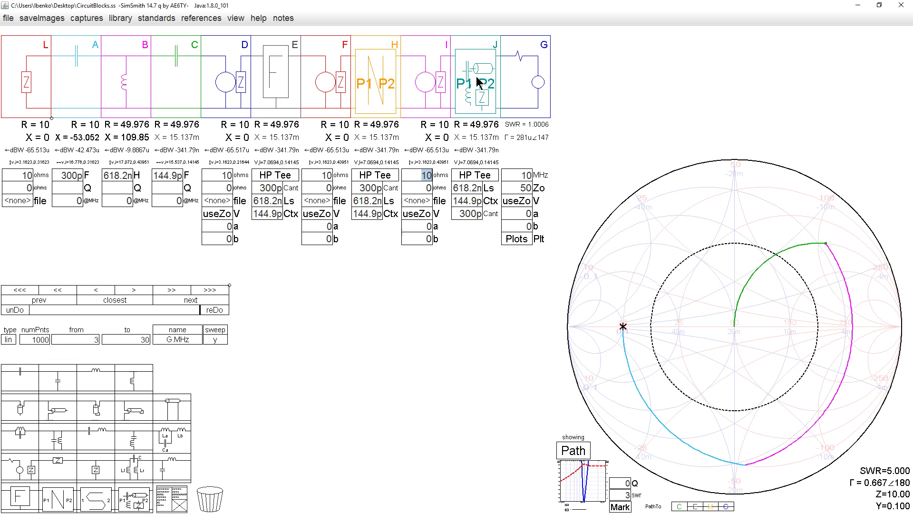
click(380, 182)
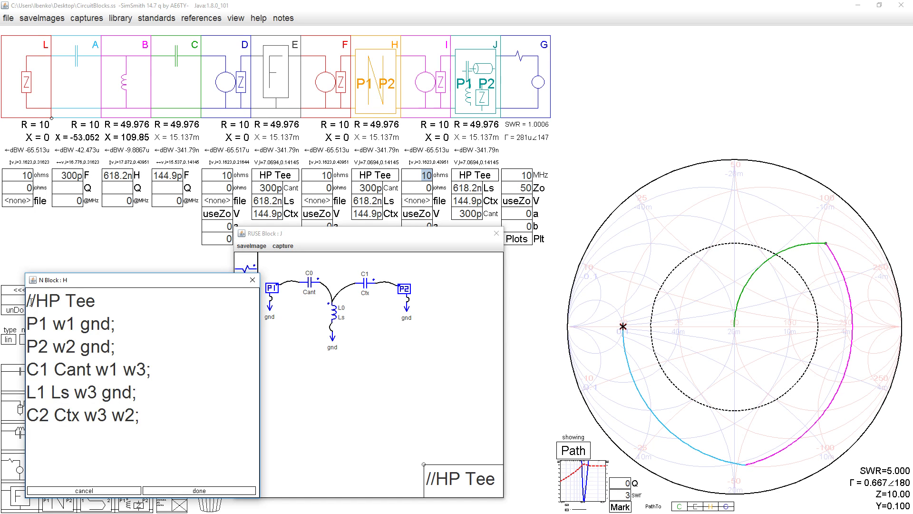
drag(30, 300, 147, 416)
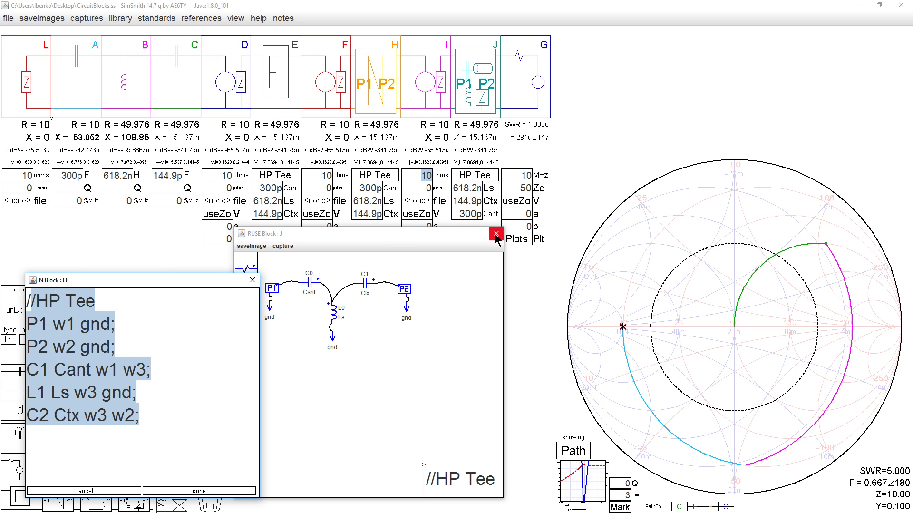
click(252, 280)
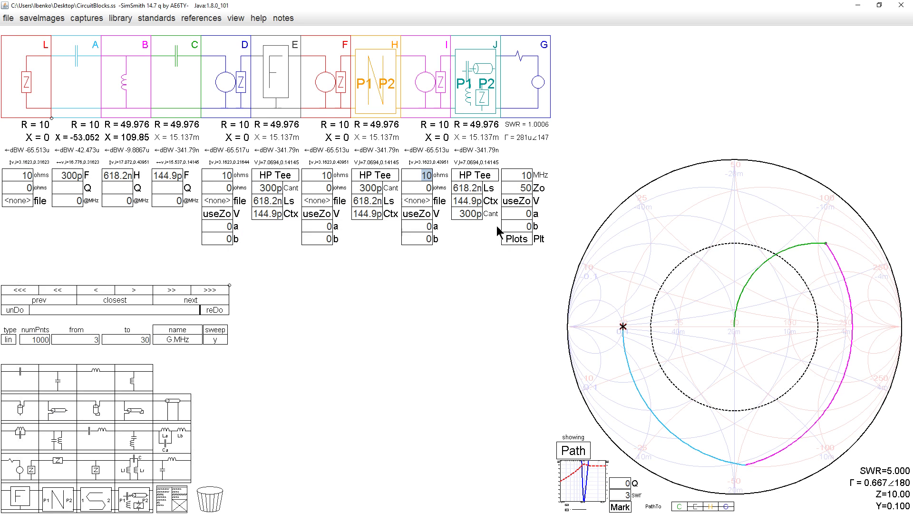
click(481, 178)
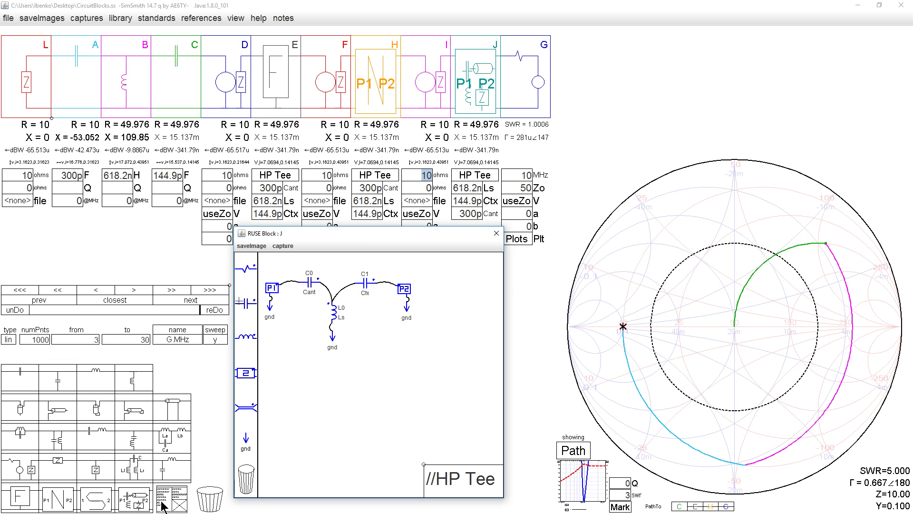
click(497, 233)
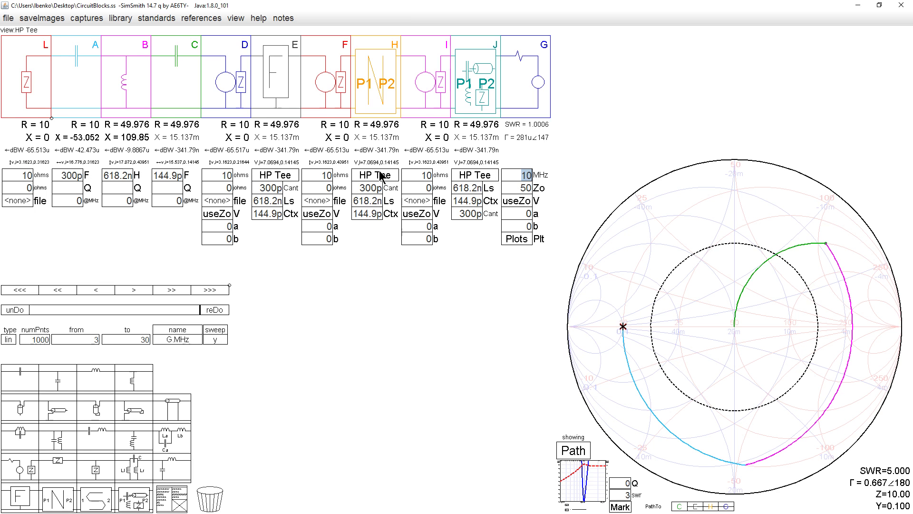
Open Matchbox.ss with its Johnson Matchbox block at 7.1 MHz and maximize the window.
click(335, 117)
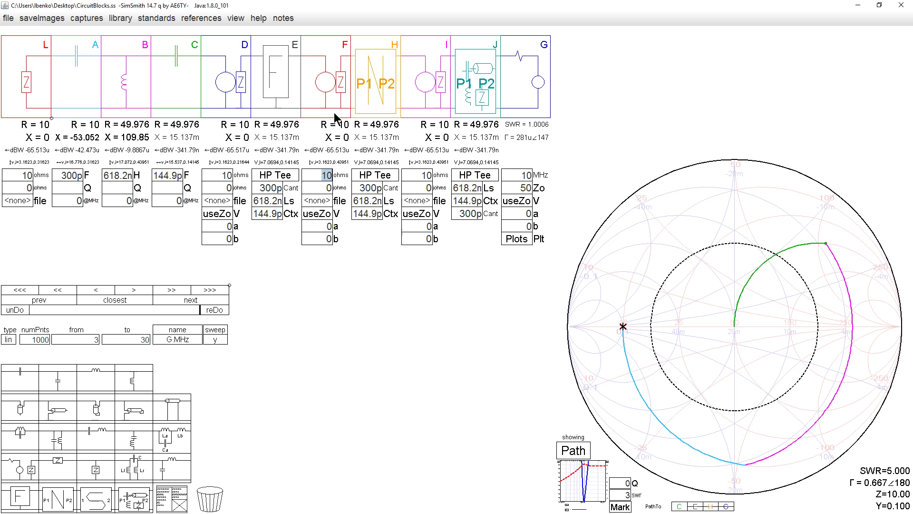
click(271, 188)
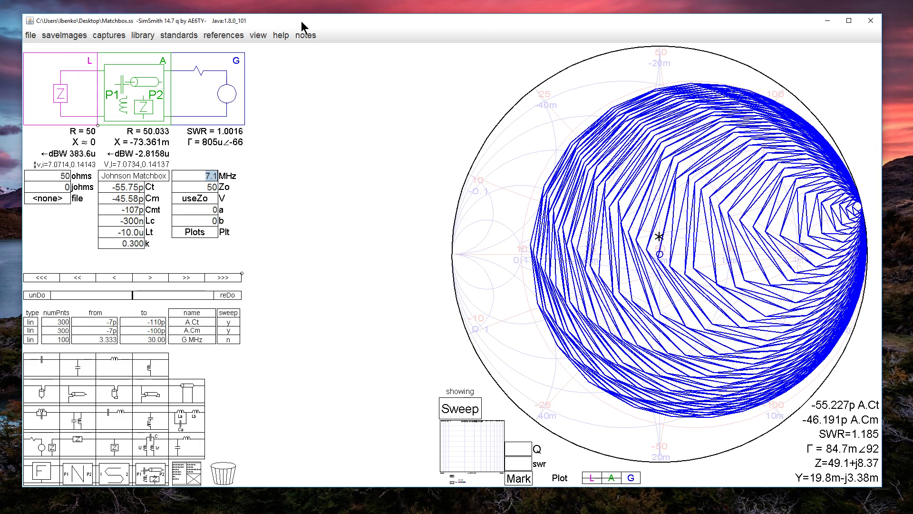
double_click(301, 21)
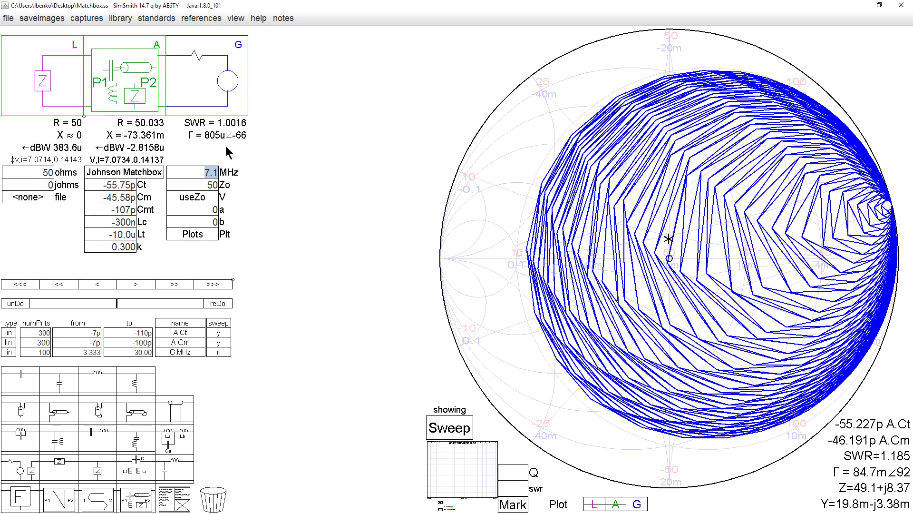
Open block A's Johnson Matchbox schematic at the lower left and select capacitor C2.
click(128, 173)
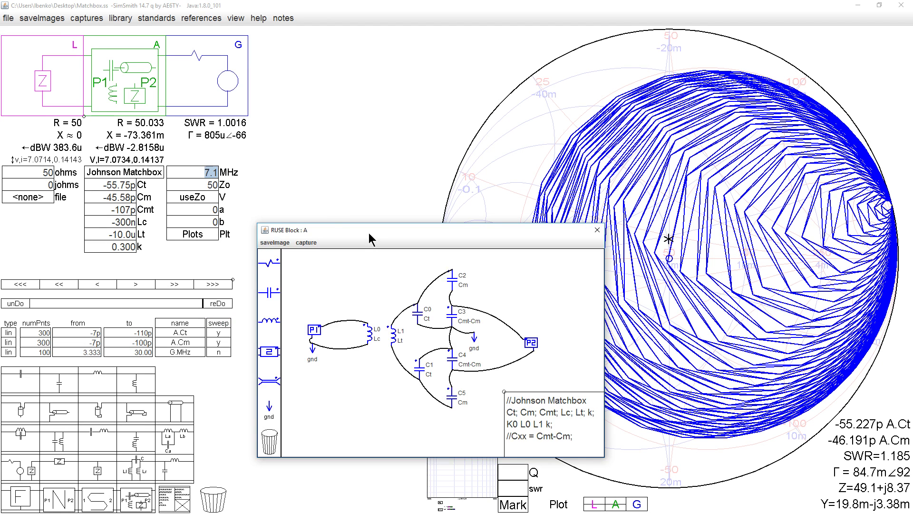
drag(358, 232, 140, 265)
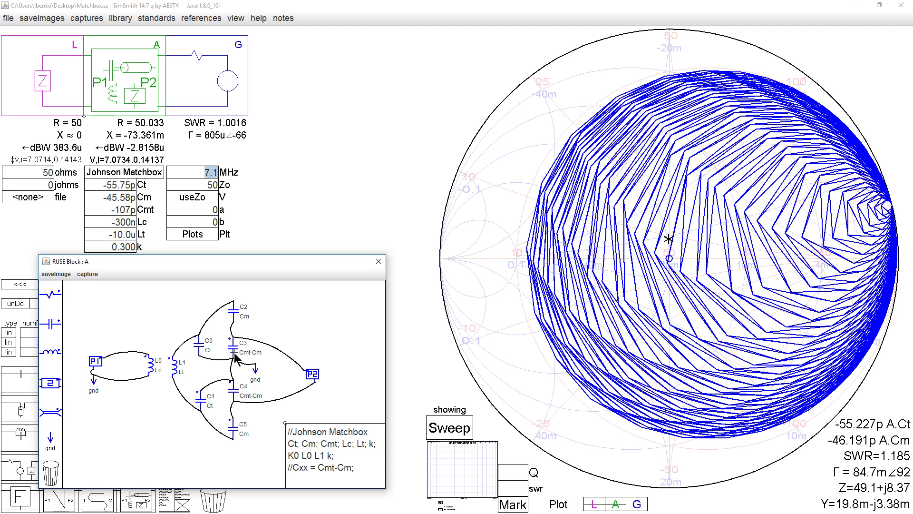
click(234, 308)
drag(233, 339, 224, 337)
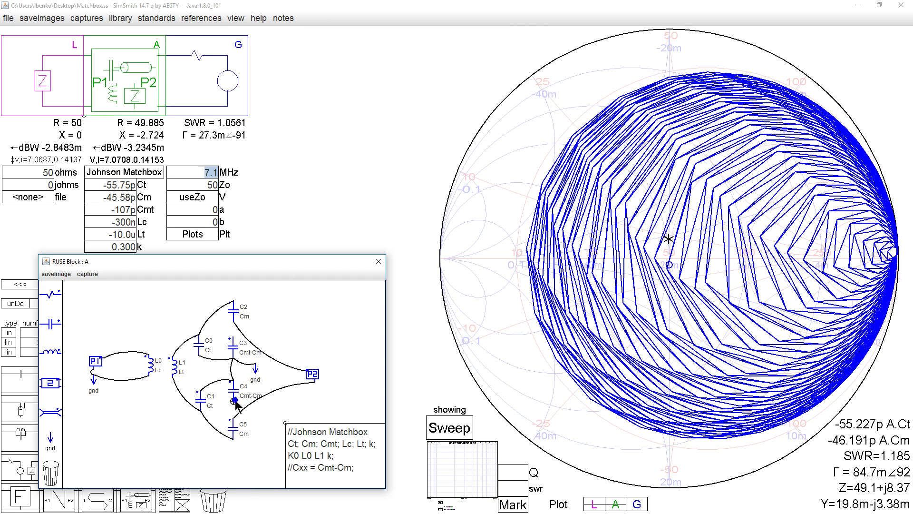
drag(236, 404, 318, 349)
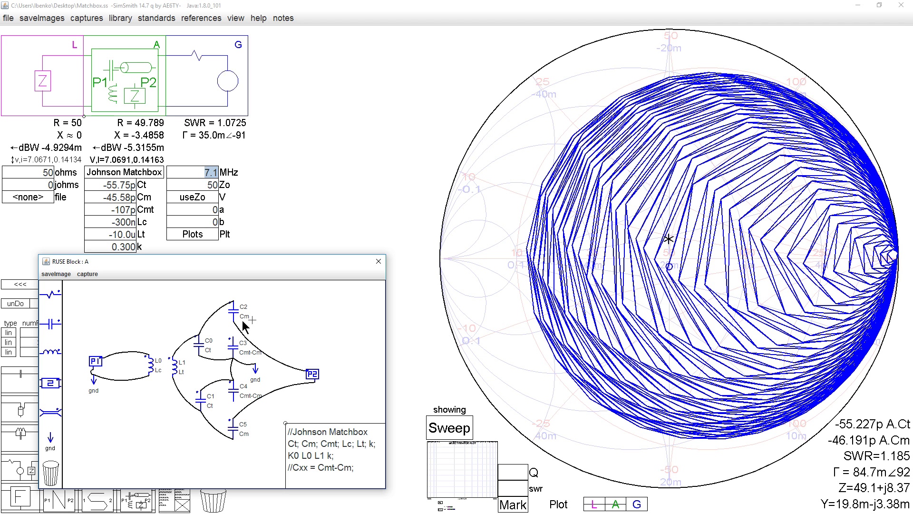
drag(234, 338, 264, 330)
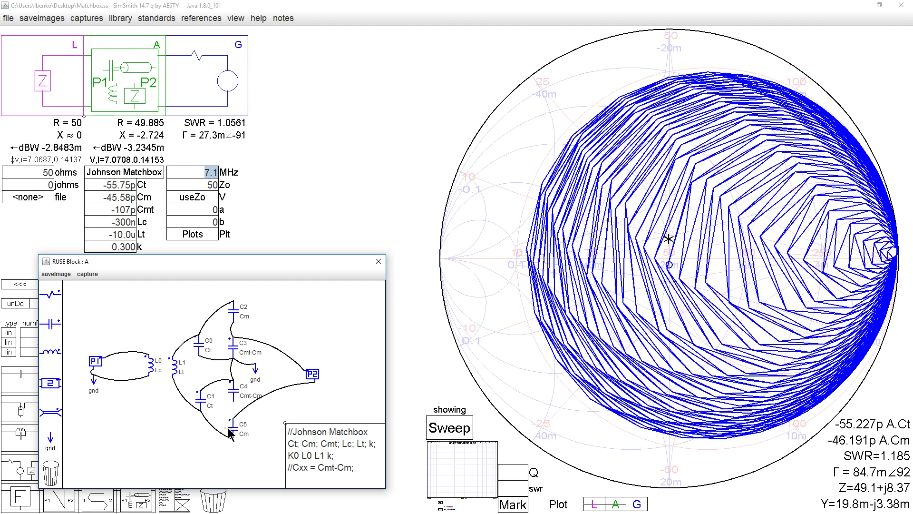
drag(230, 414, 233, 403)
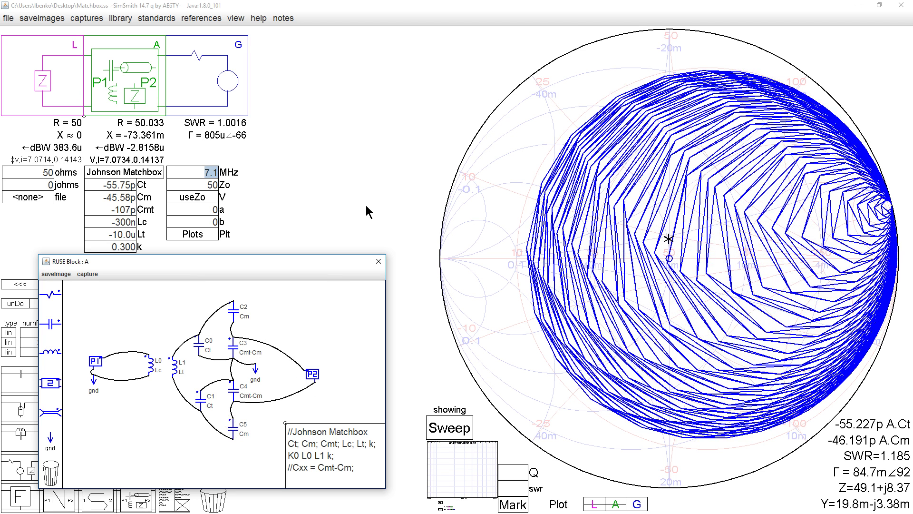
click(121, 246)
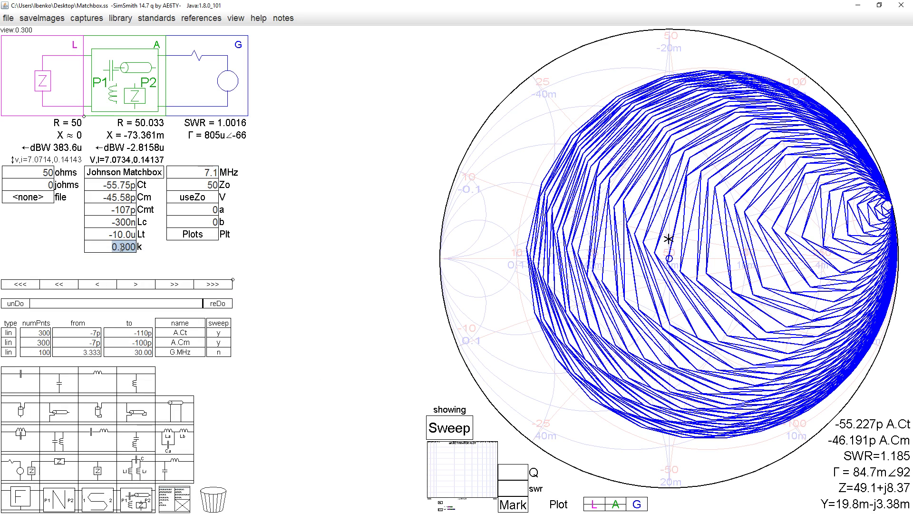
scroll(121, 247, up, 6)
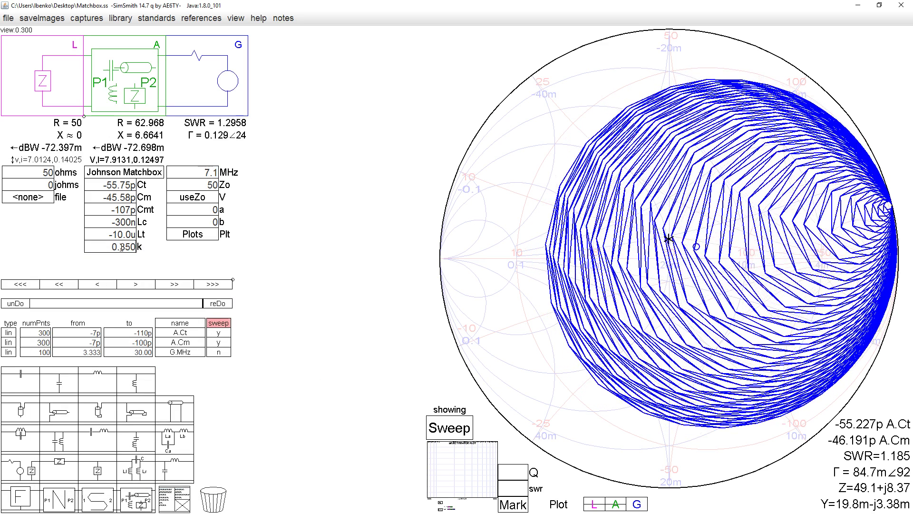
scroll(121, 246, up, 2)
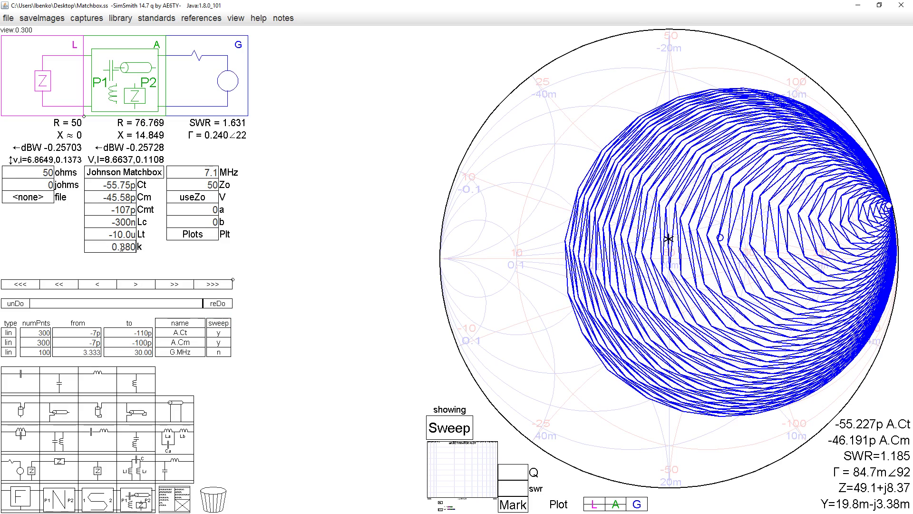
scroll(121, 247, down, 12)
scroll(121, 247, down, 4)
scroll(121, 247, up, 7)
scroll(122, 247, down, 1)
scroll(122, 247, up, 1)
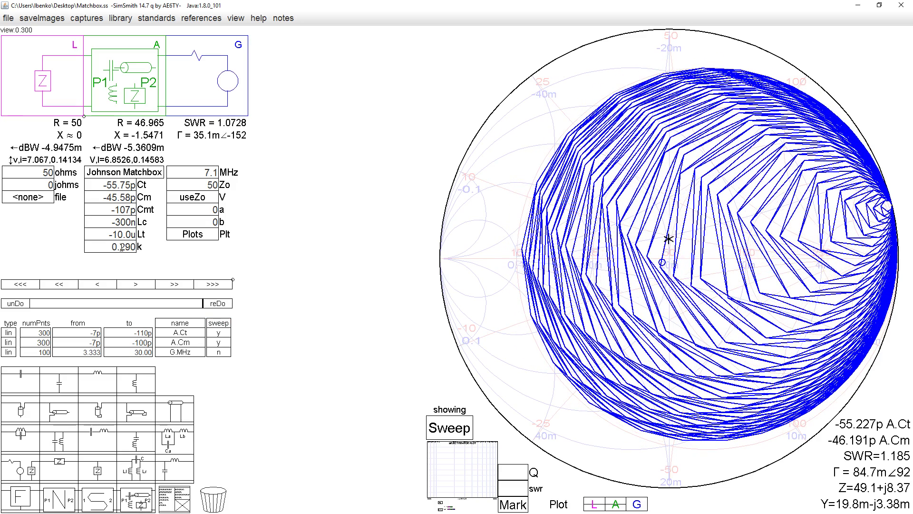
scroll(121, 247, up, 1)
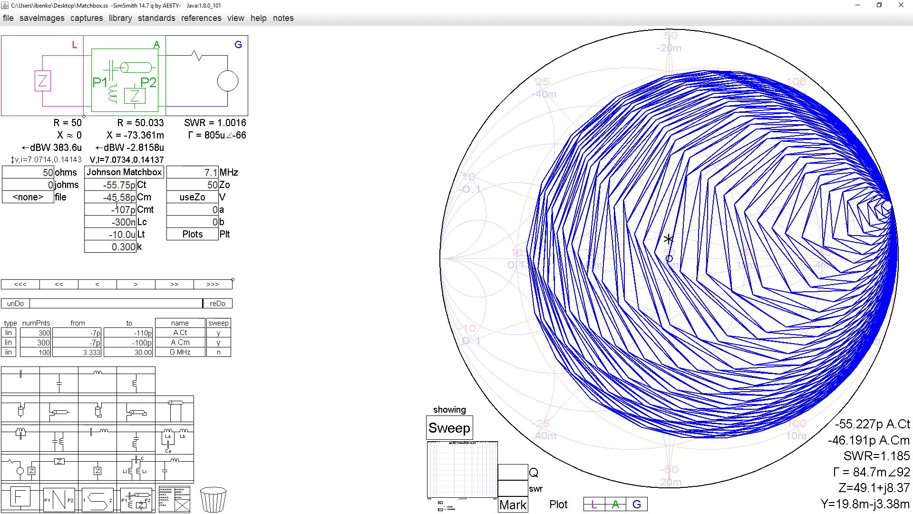
click(145, 173)
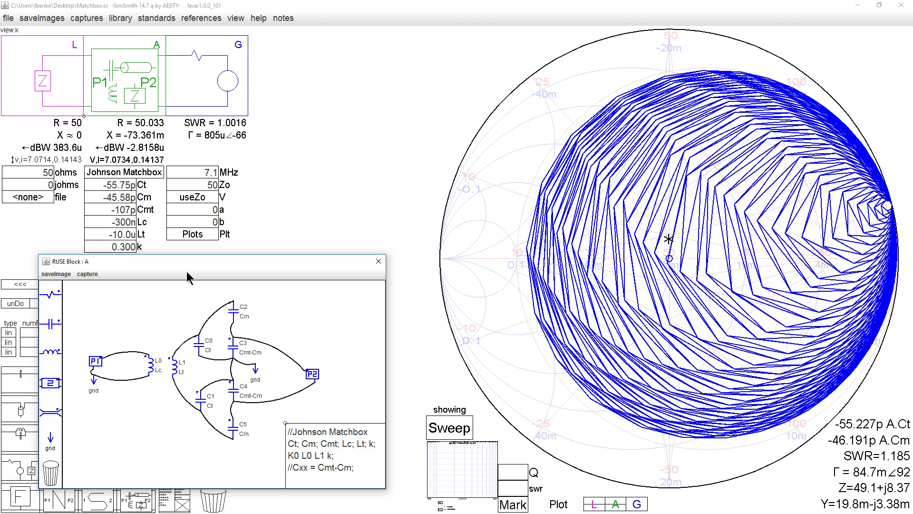
drag(184, 261, 509, 268)
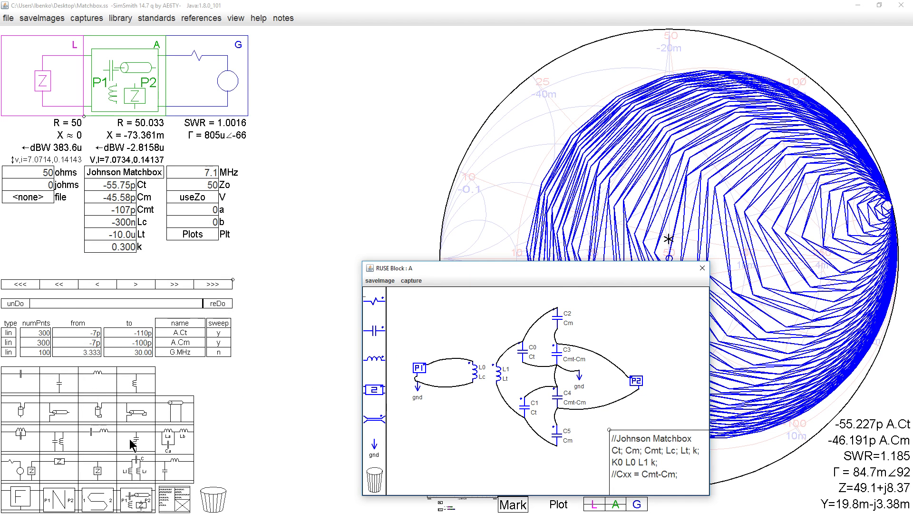
drag(464, 277, 136, 281)
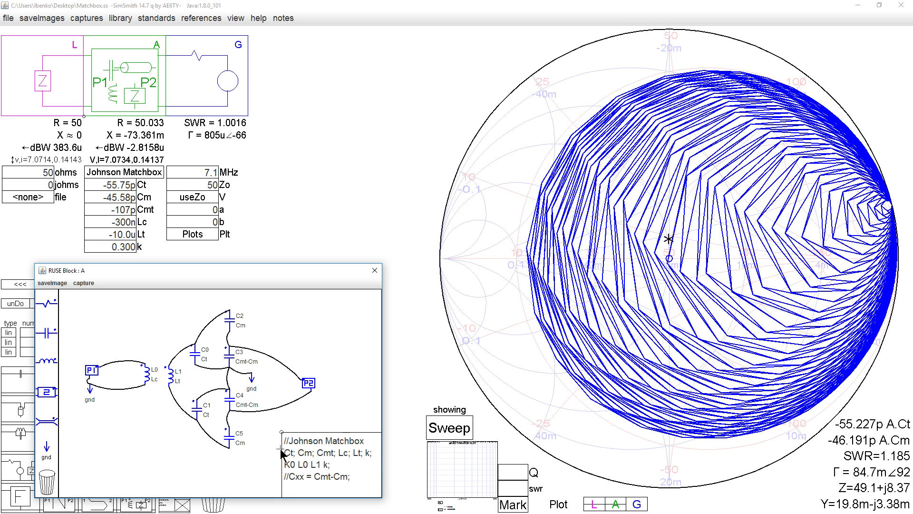
Point out the //Cxx = Cmt-Cm; note, then close the Johnson Matchbox schematic editor.
click(284, 476)
mouse_move(117, 251)
click(376, 271)
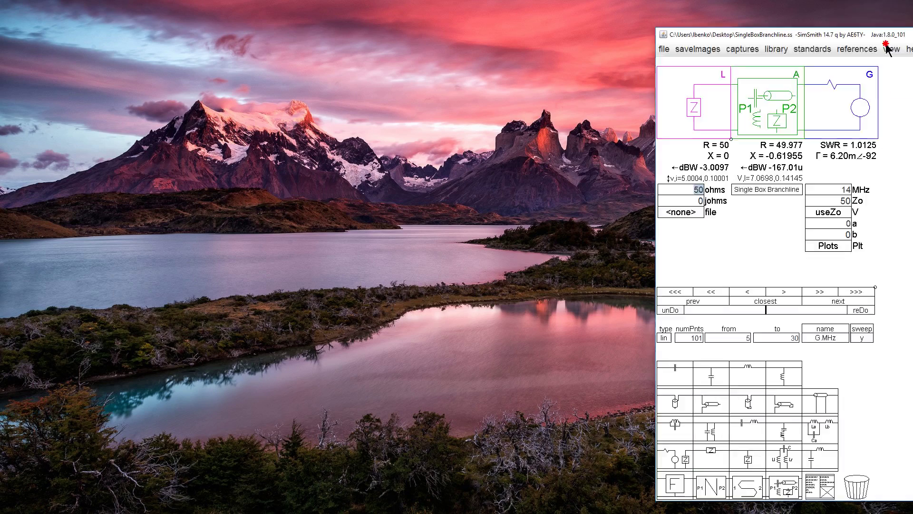
Maximize the branchline window and open block A's schematic: four 11.63 lines and two 50-ohm resistors.
double_click(730, 38)
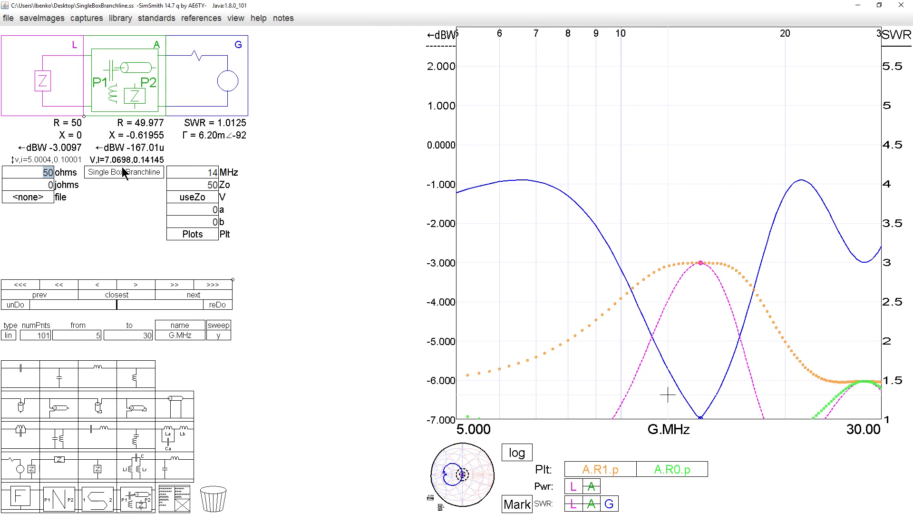
click(122, 170)
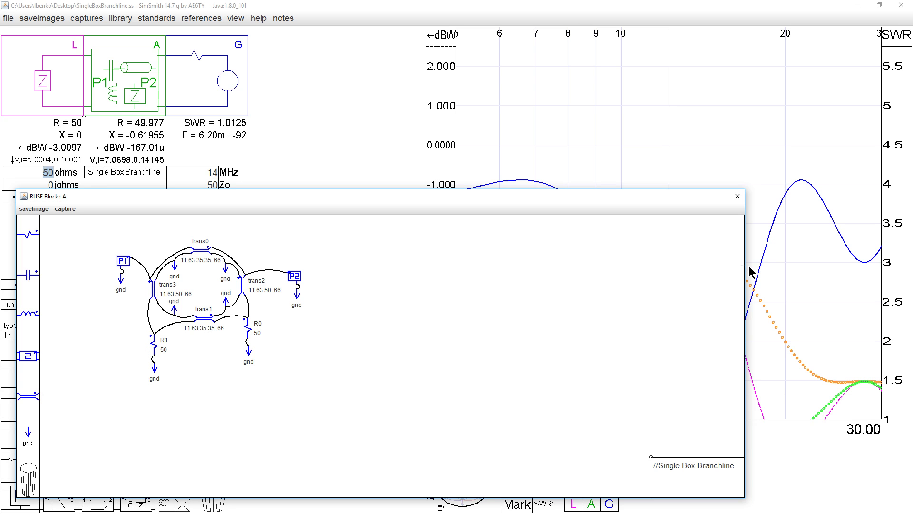
Narrow the schematic editor and switch the power axis from dBW to linear watts.
drag(746, 262, 343, 262)
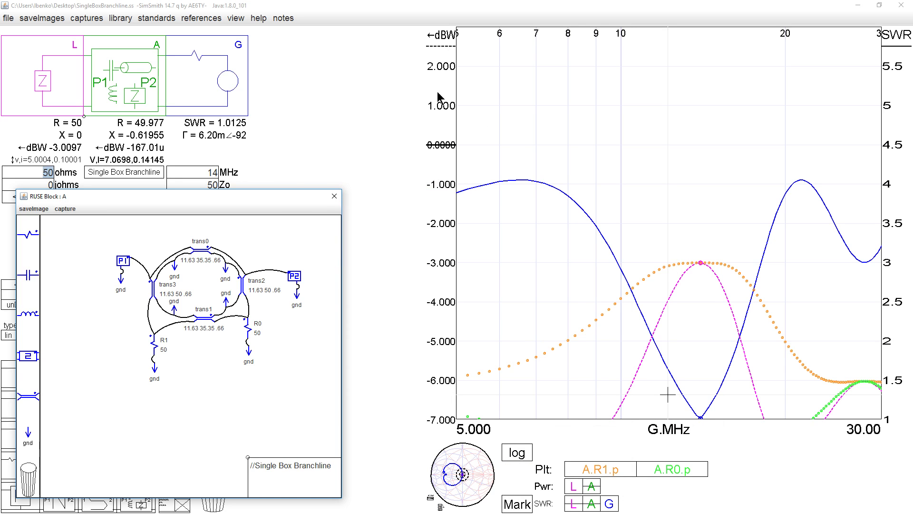
click(446, 43)
click(447, 44)
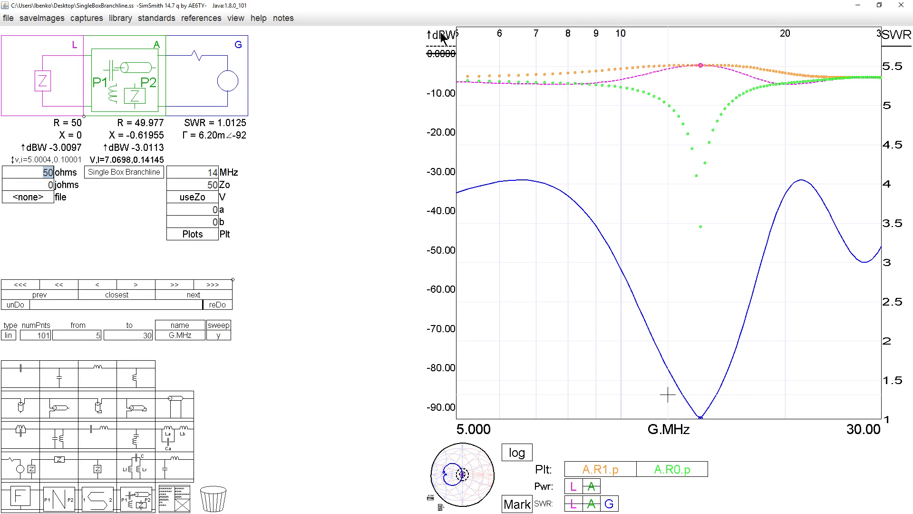
click(443, 33)
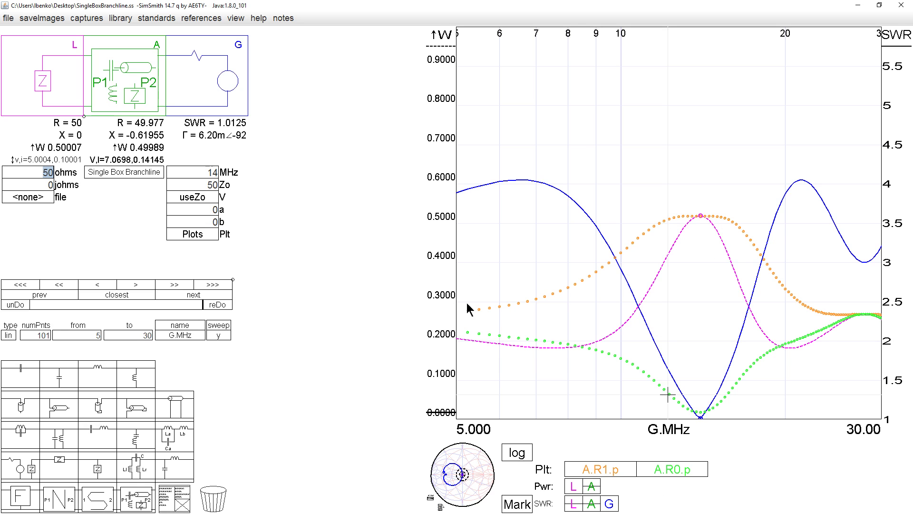
Move focus to the MHz field, then open and close the Single Box Branchline schematic editor.
key(Tab)
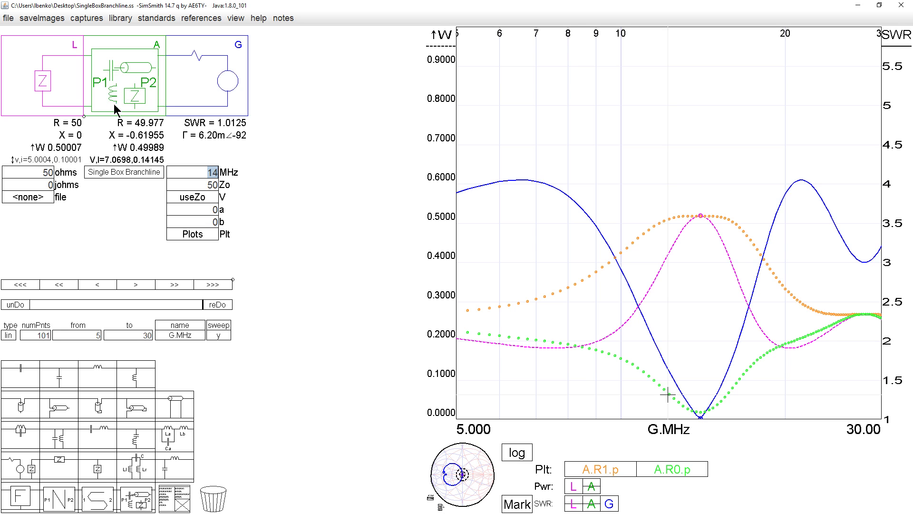
click(131, 173)
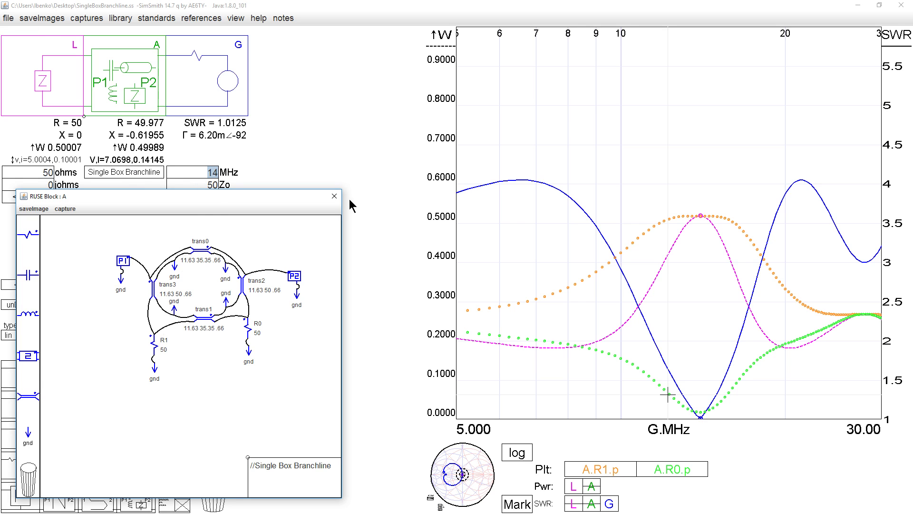
click(335, 196)
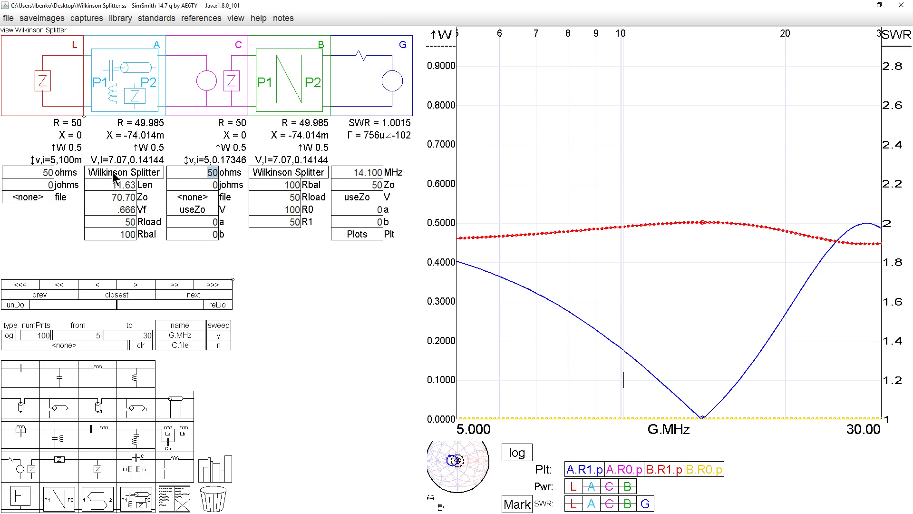
Open block A's Wilkinson Splitter schematic and block B's netlist listing trans0, trans1, R0, R1.
double_click(131, 175)
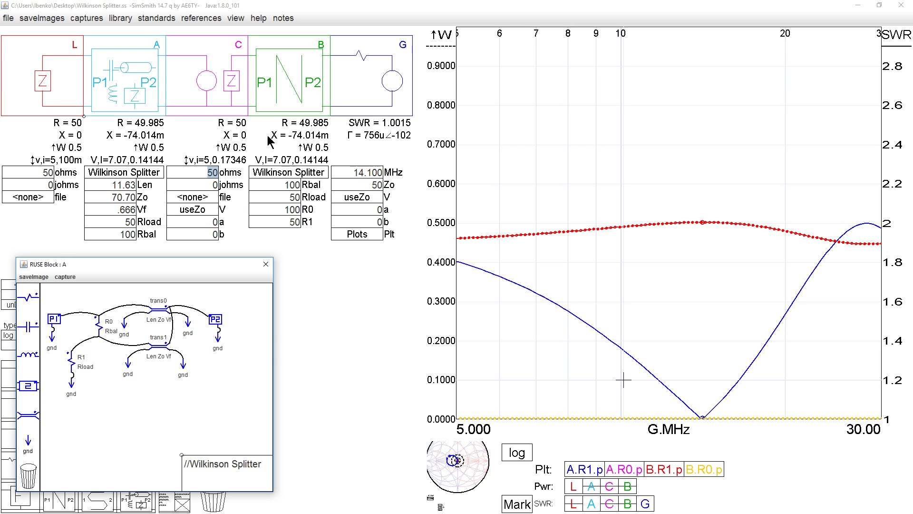
click(296, 173)
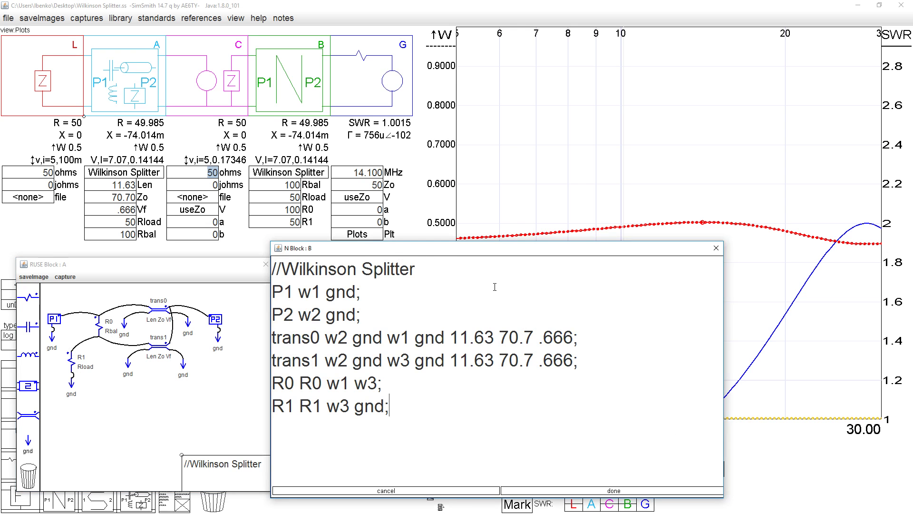
Narrow and raise the N Block : B netlist window, then close both Wilkinson editors.
drag(726, 365, 609, 363)
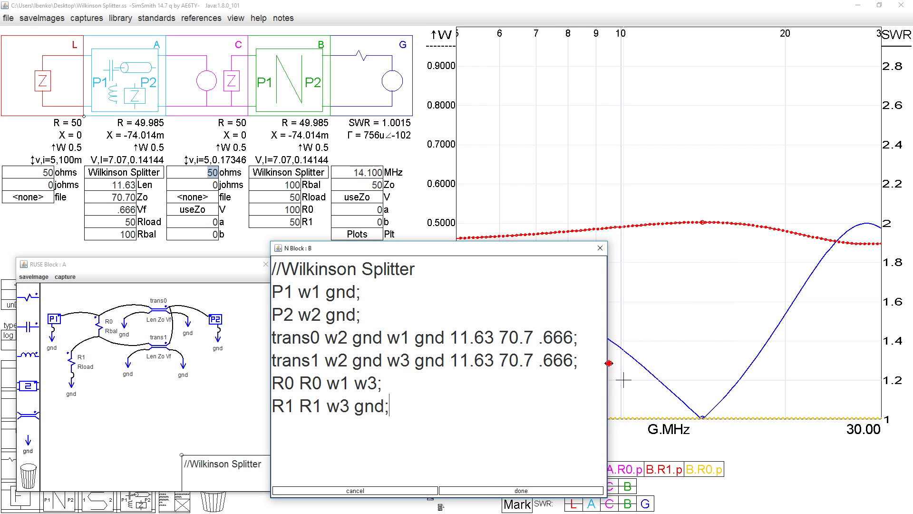
drag(495, 250, 507, 196)
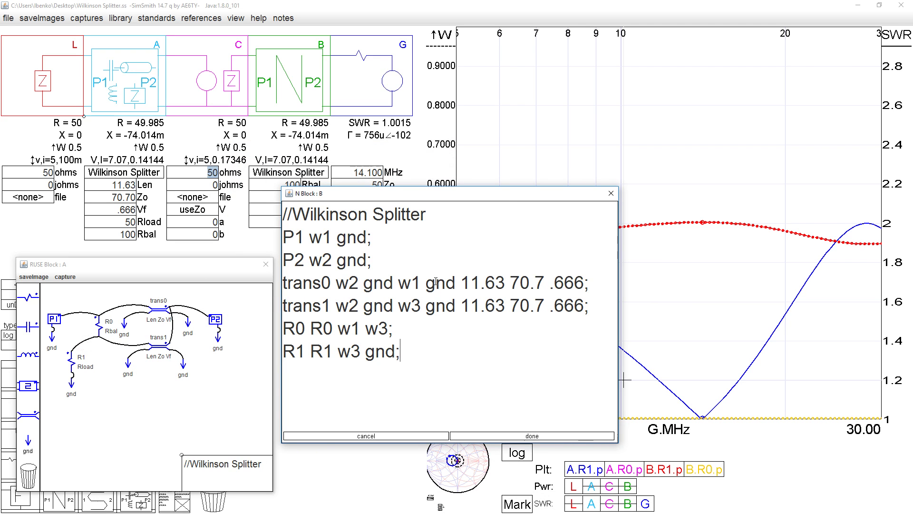
click(612, 194)
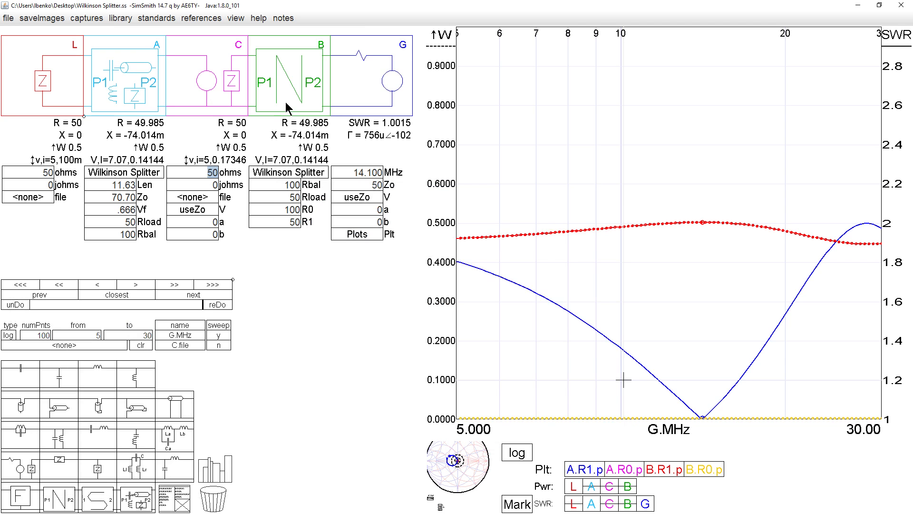